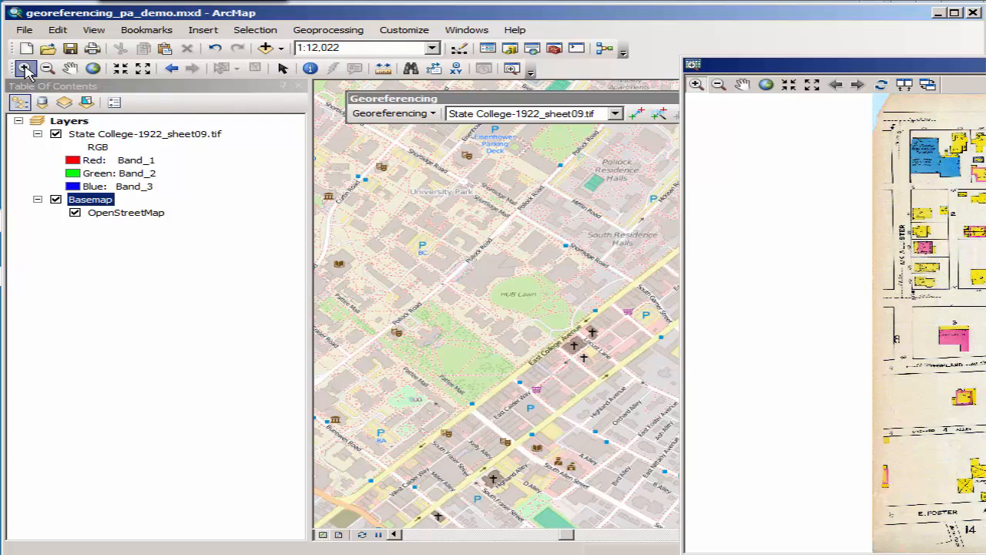
Zoom the basemap to the blocks around East College Avenue and South Garner Street, with State College-1922_sheet09.tif as the georeferencing layer
left_click_drag(489, 218, 755, 431)
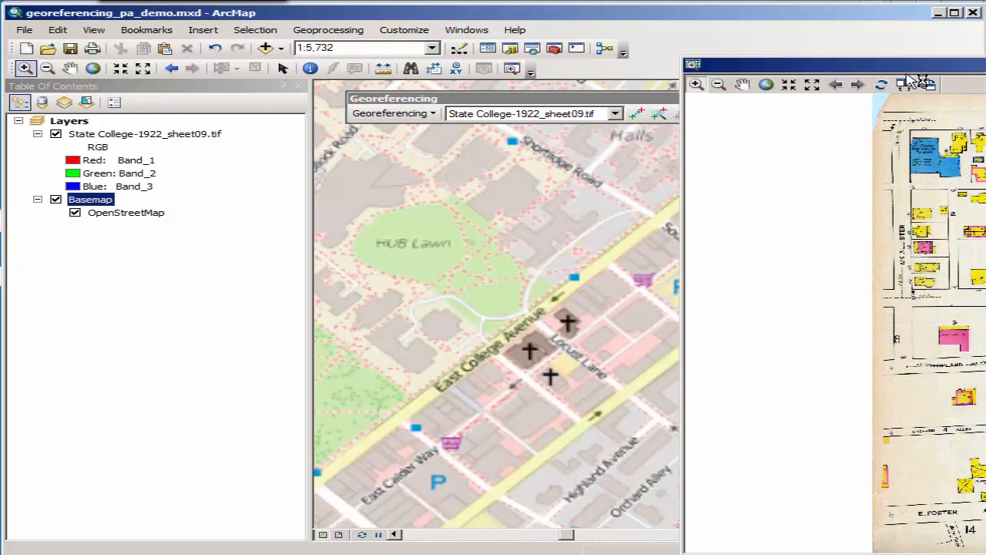
left_click_drag(917, 66, 985, 65)
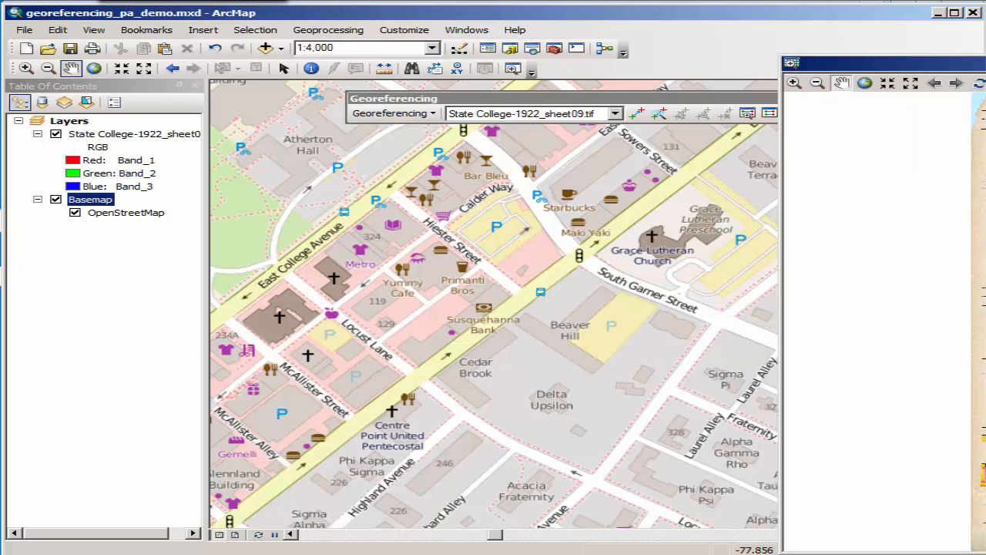
left_click(432, 113)
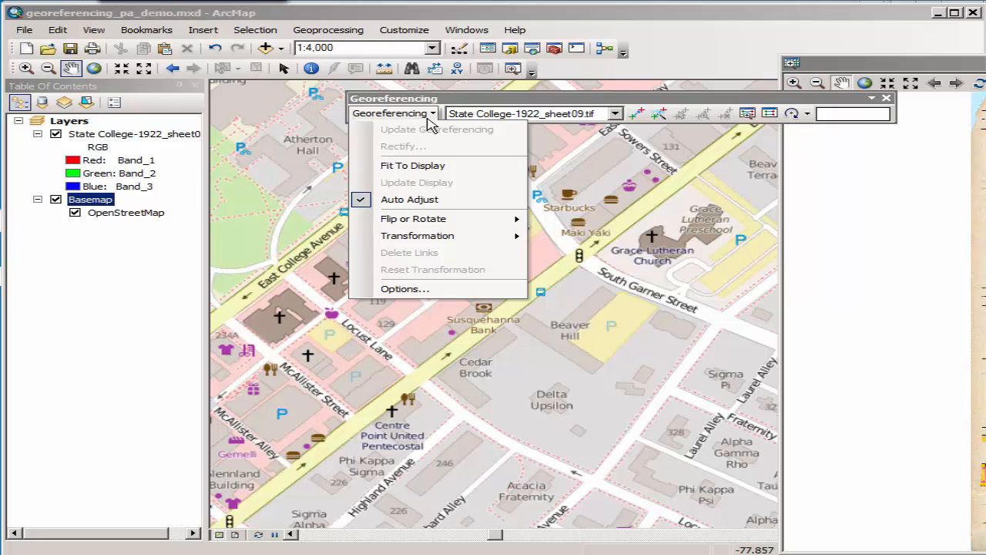
left_click(444, 116)
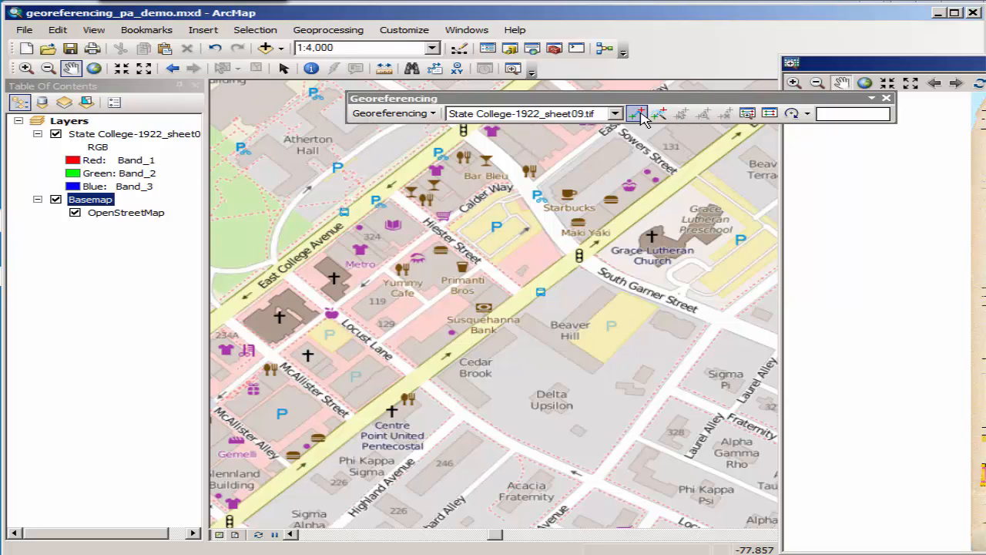
left_click(615, 113)
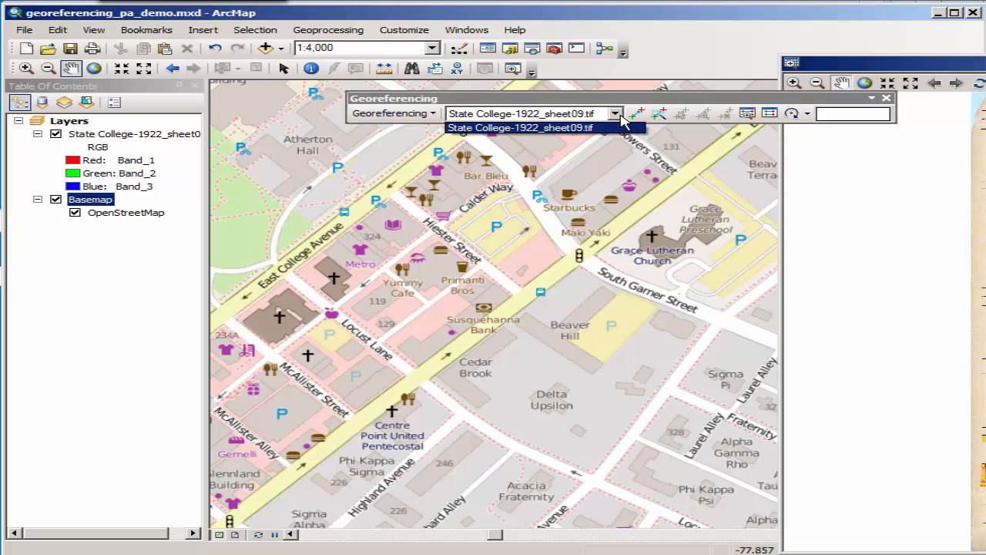
left_click(616, 114)
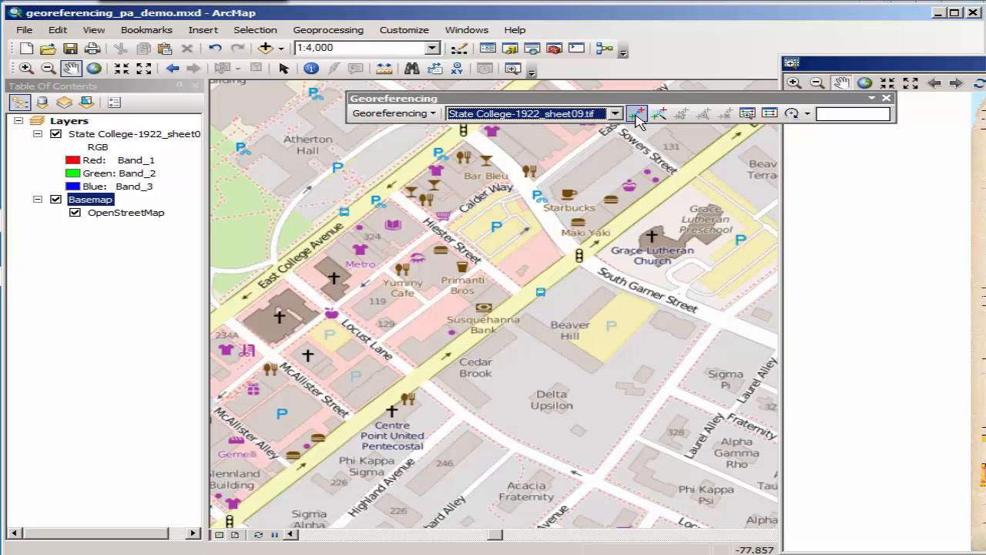
Add control points linking the scanned sheet's E. Beaver Av. intersections with Garner and Miles to the matching basemap intersections
left_click(636, 116)
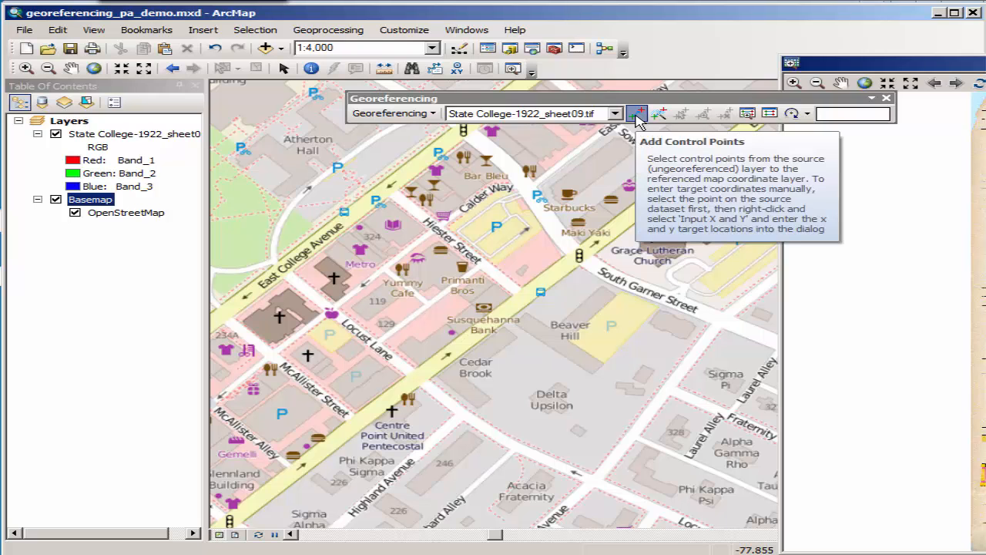
left_click_drag(924, 63, 400, 87)
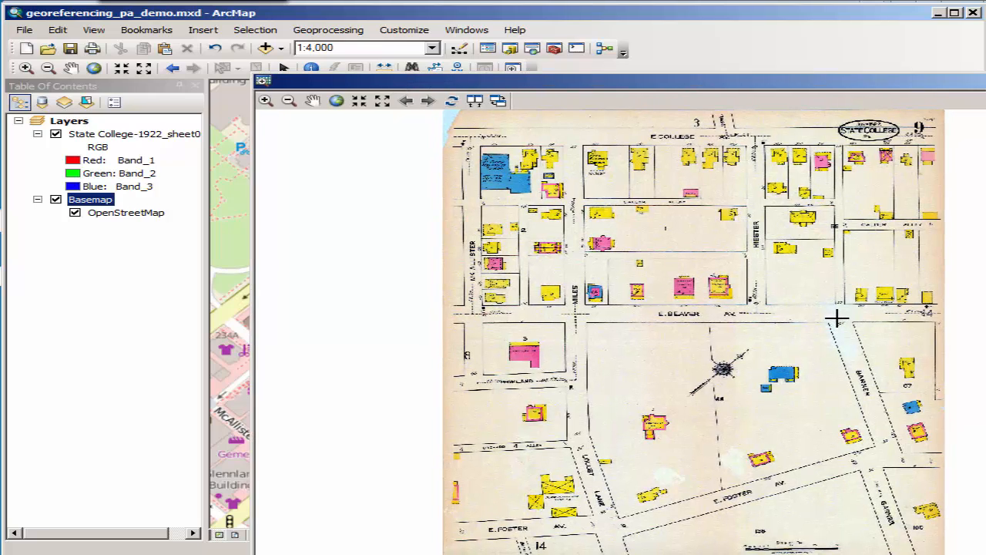
double_click(493, 80)
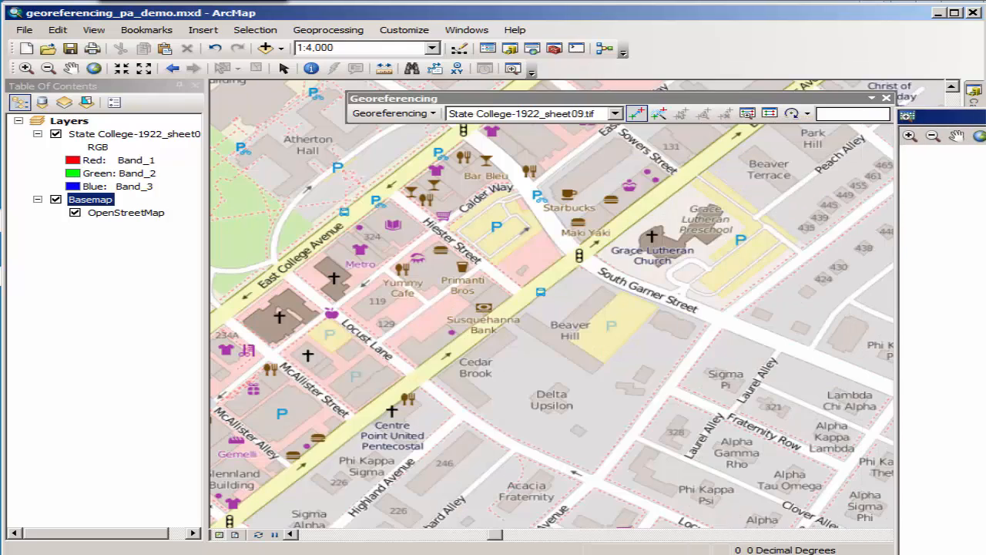
left_click(948, 182)
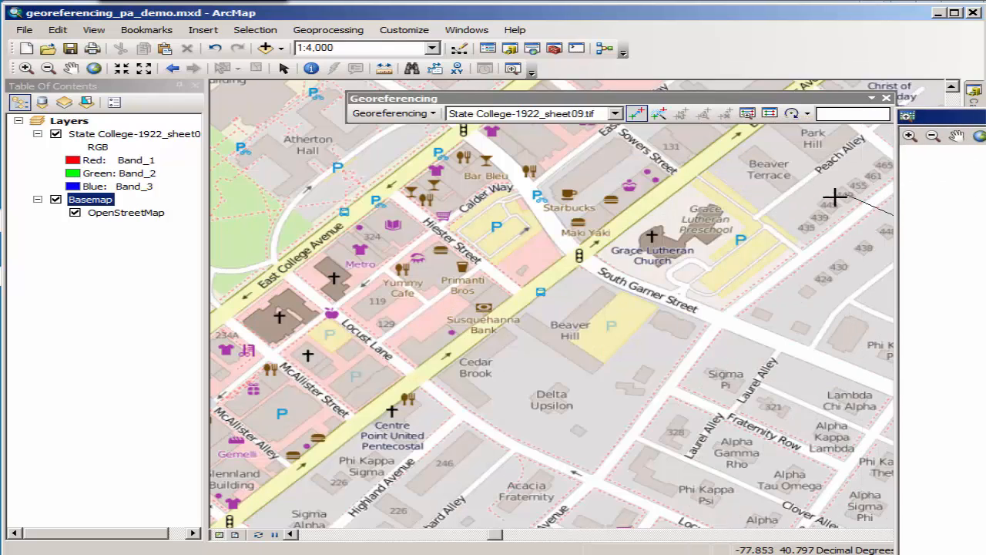
left_click(577, 257)
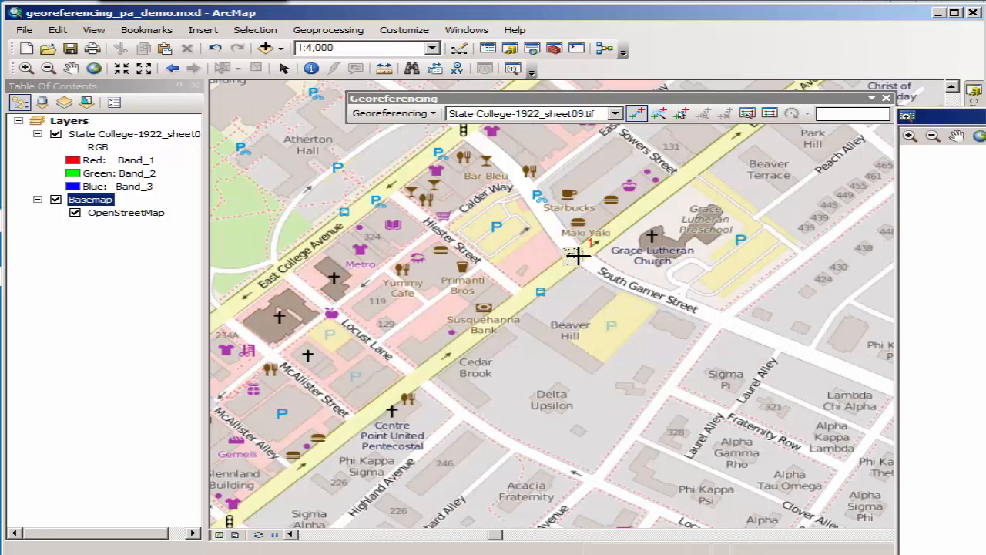
left_click_drag(924, 116, 444, 79)
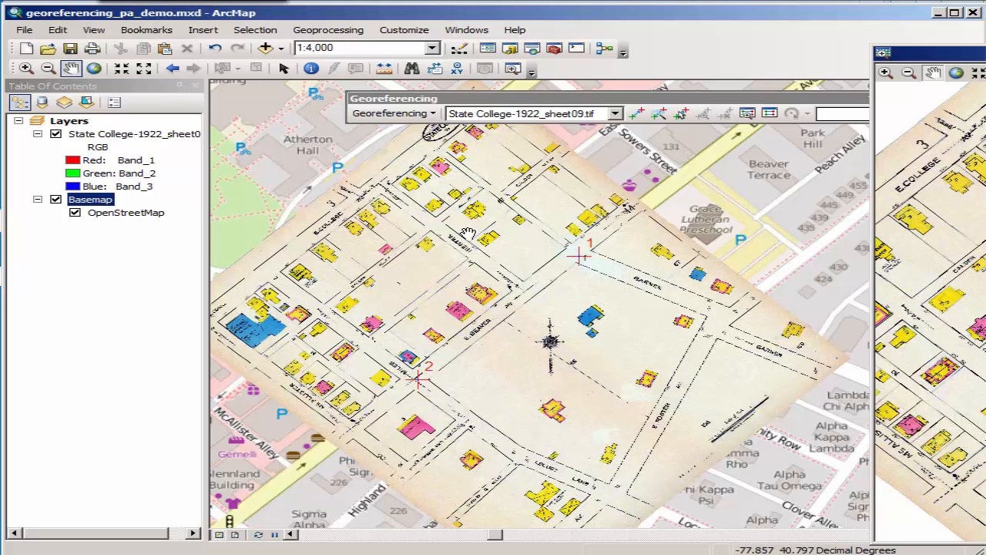
Hide the scanned sheet layer and add a third control point at East College Avenue and Hiester Street
left_click(55, 135)
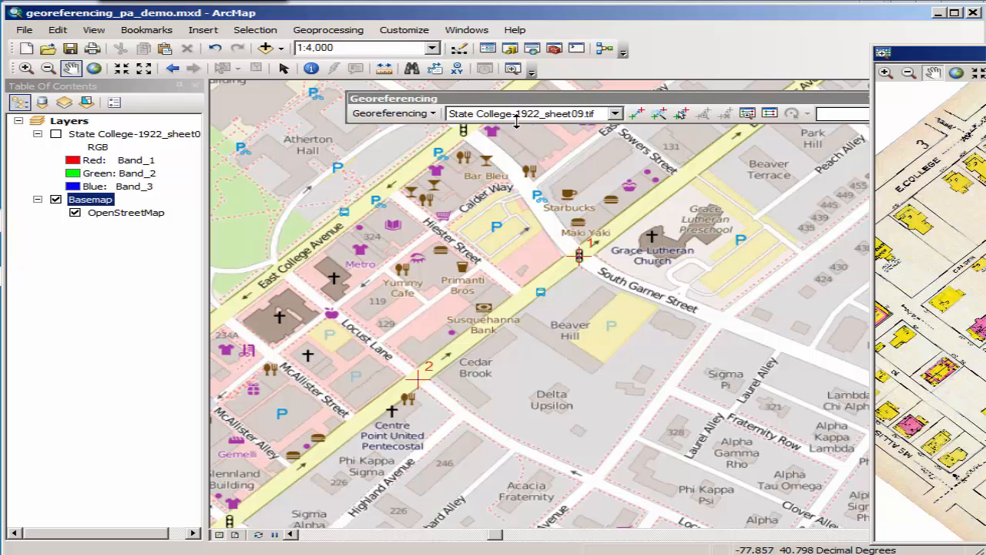
left_click(638, 114)
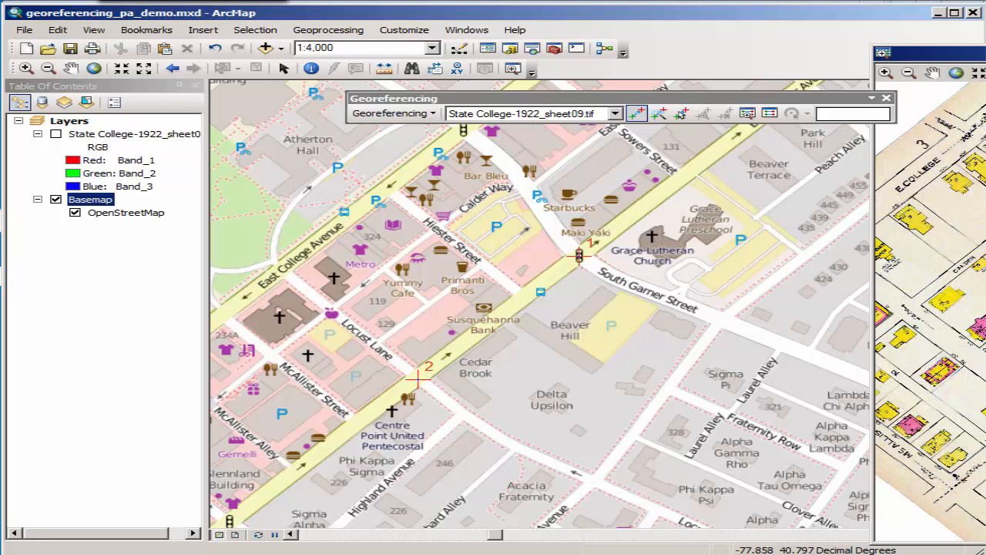
left_click(385, 189)
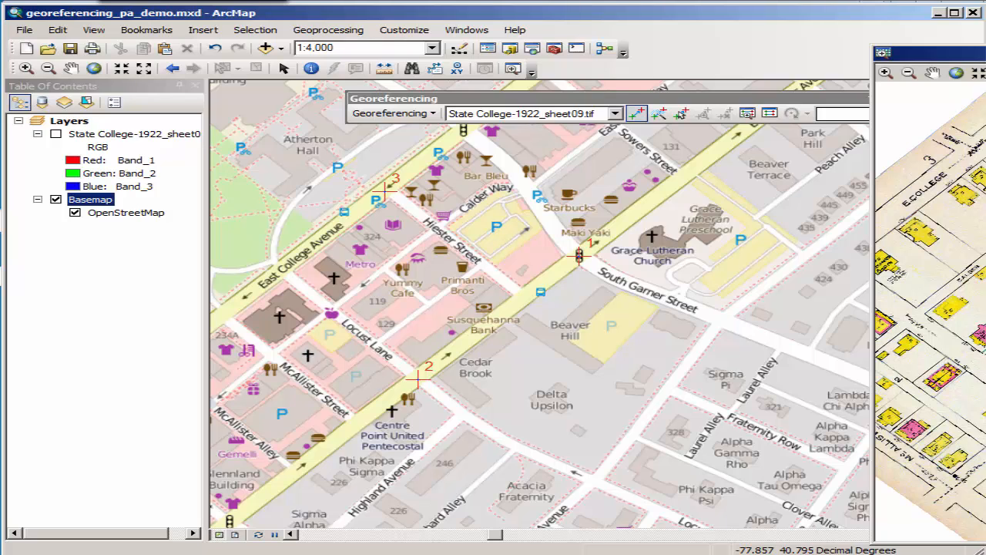
Add five more control points at intersections along Locust Lane, including East College Avenue and Calder Way, and on South Garner Street
left_click(463, 416)
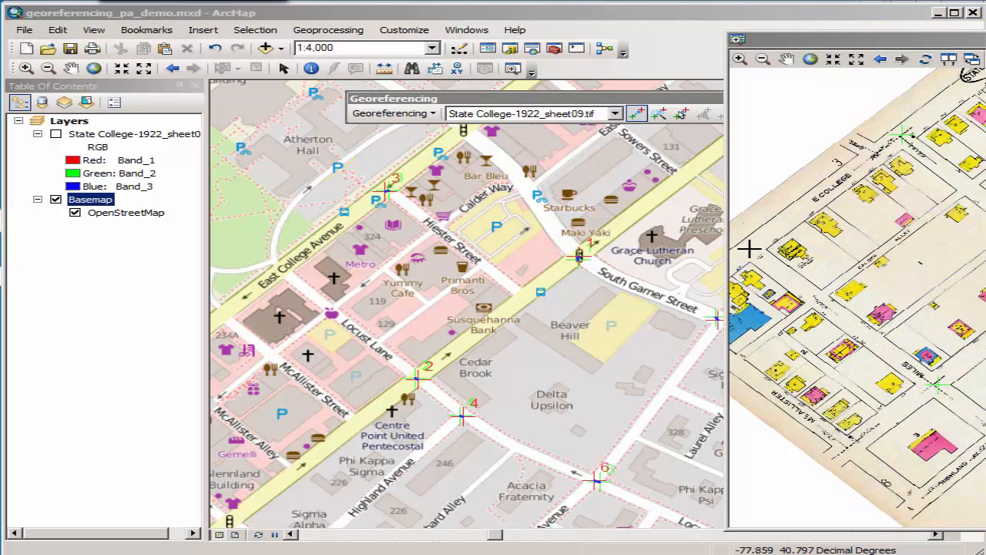
left_click(284, 267)
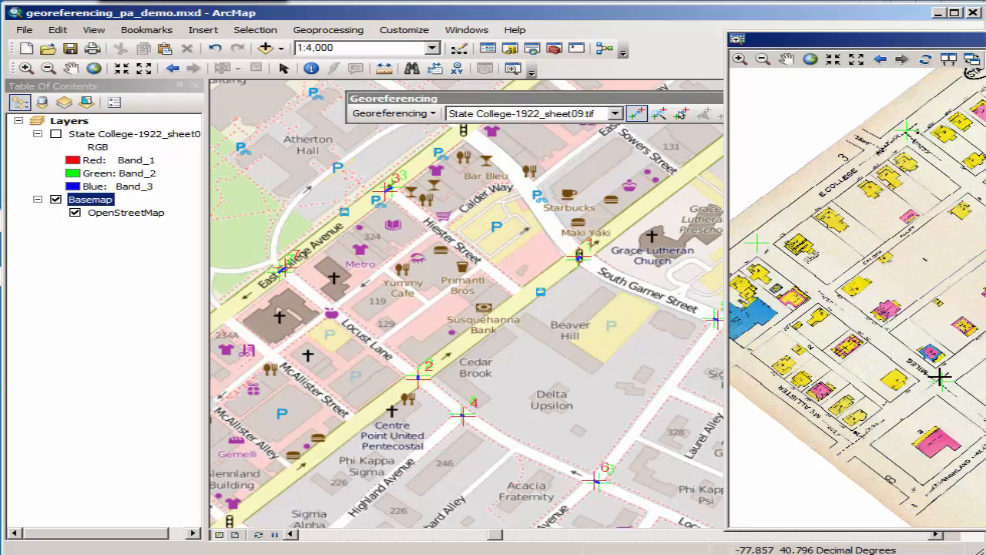
left_click(824, 293)
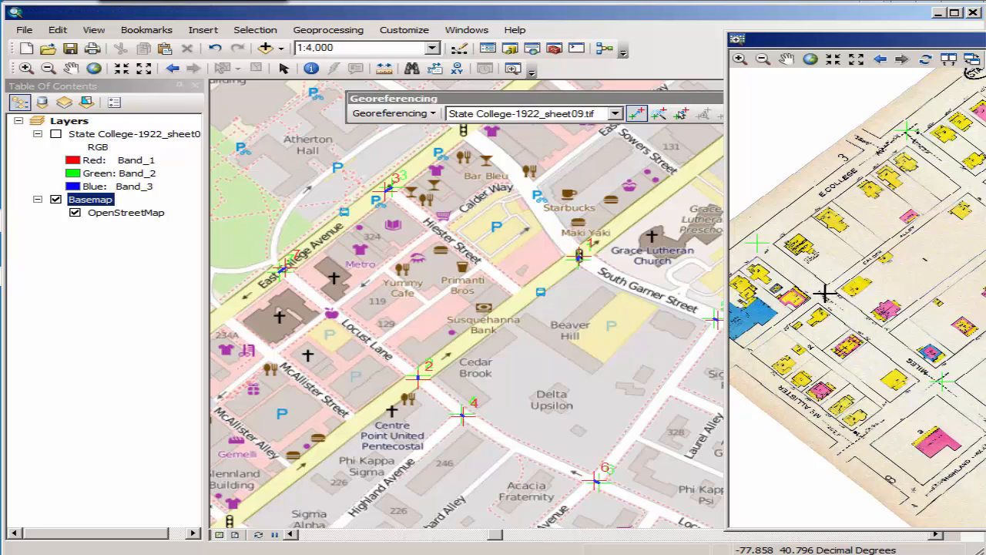
left_click(336, 308)
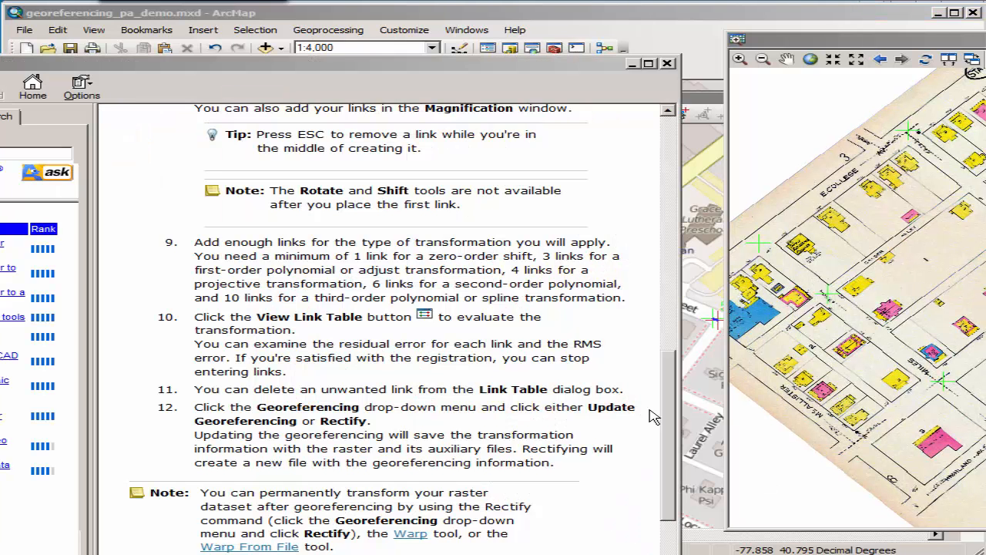
Read the help instructions on the minimum links for each transformation type, the link table, and saving or rectifying the georeferencing
triple_click(630, 302)
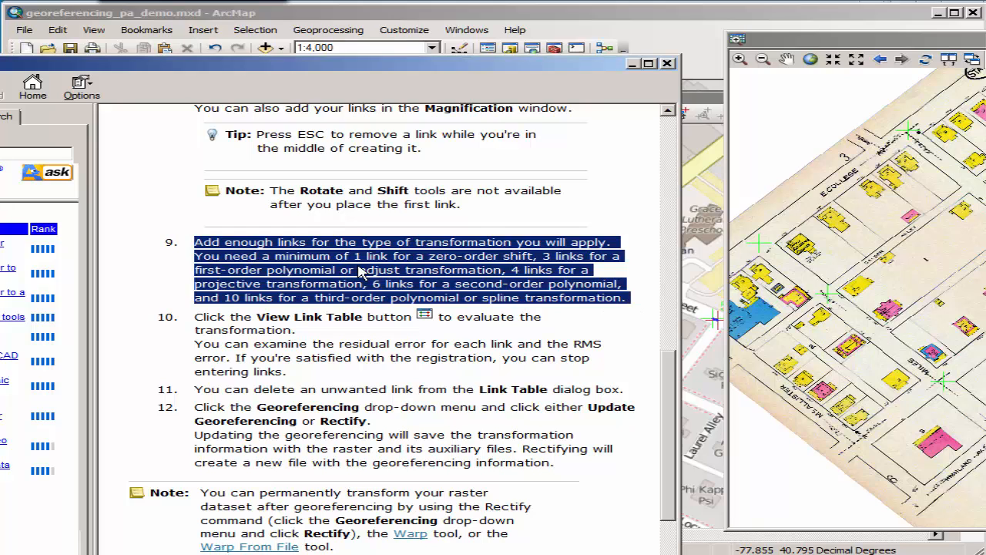
left_click(201, 315)
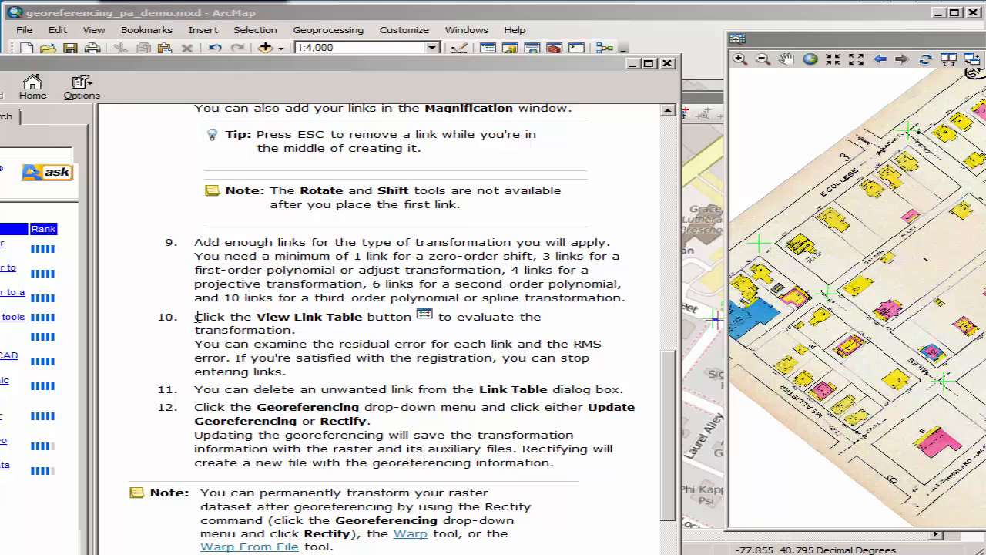
left_click_drag(197, 316, 569, 463)
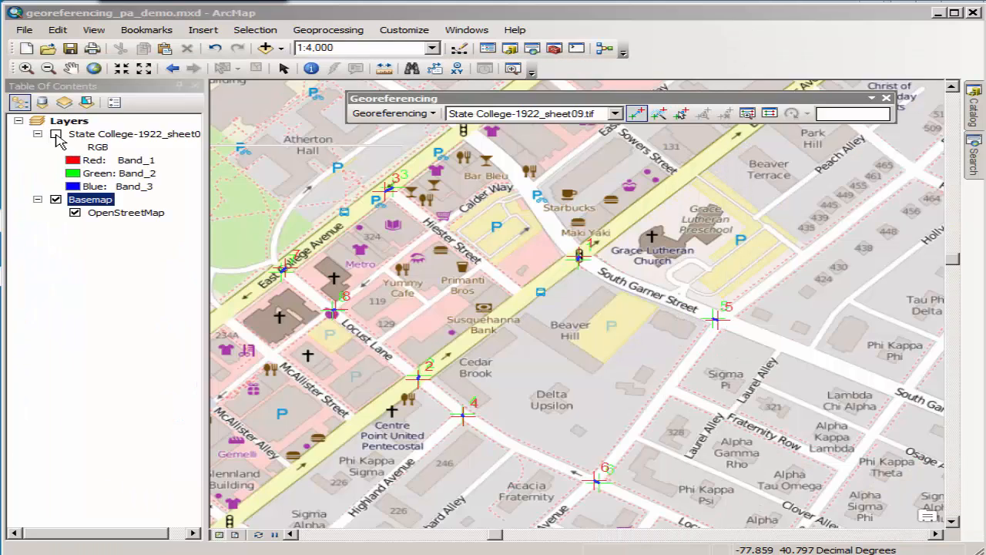
Show the State College-1922 sheet layer again and set its display transparency to 55%
left_click(56, 135)
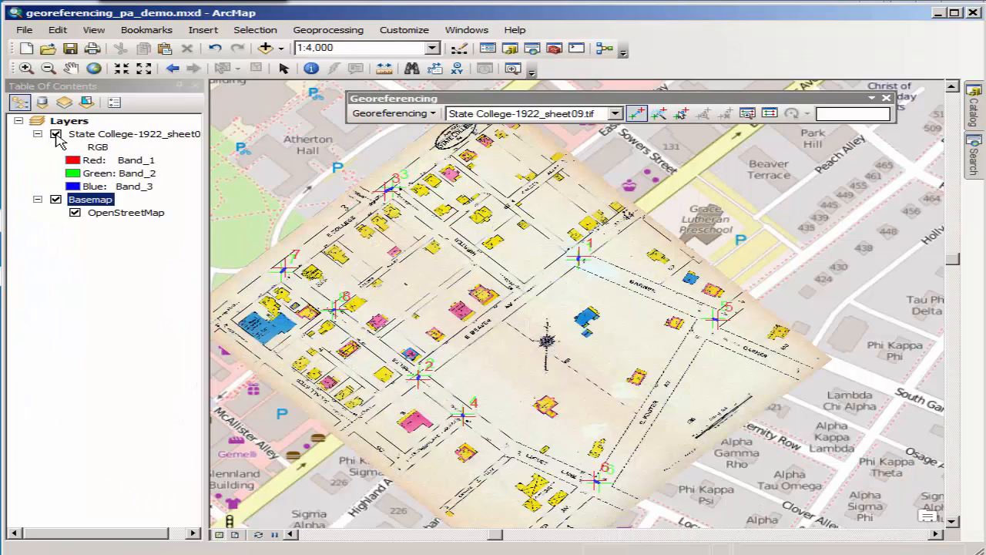
right_click(99, 137)
left_click(165, 357)
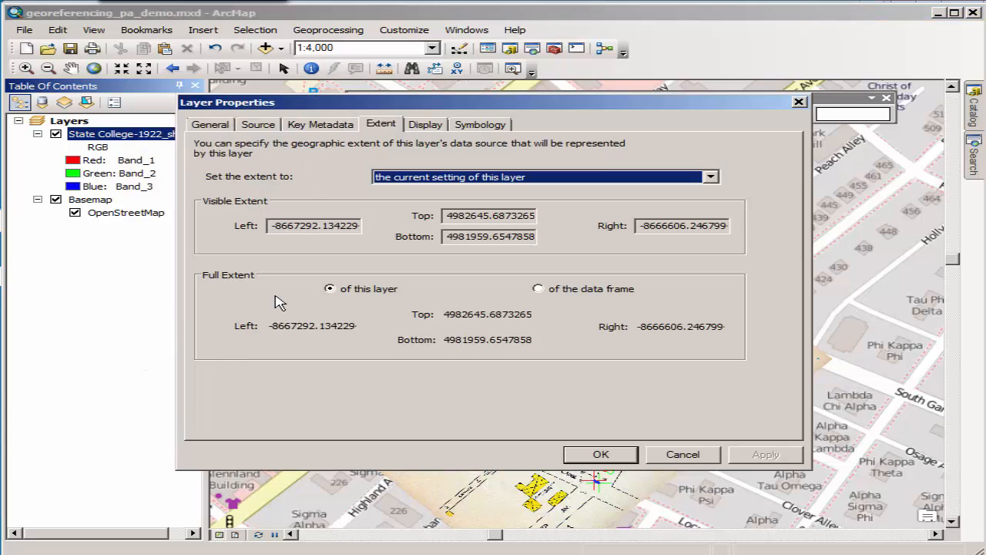
left_click(426, 125)
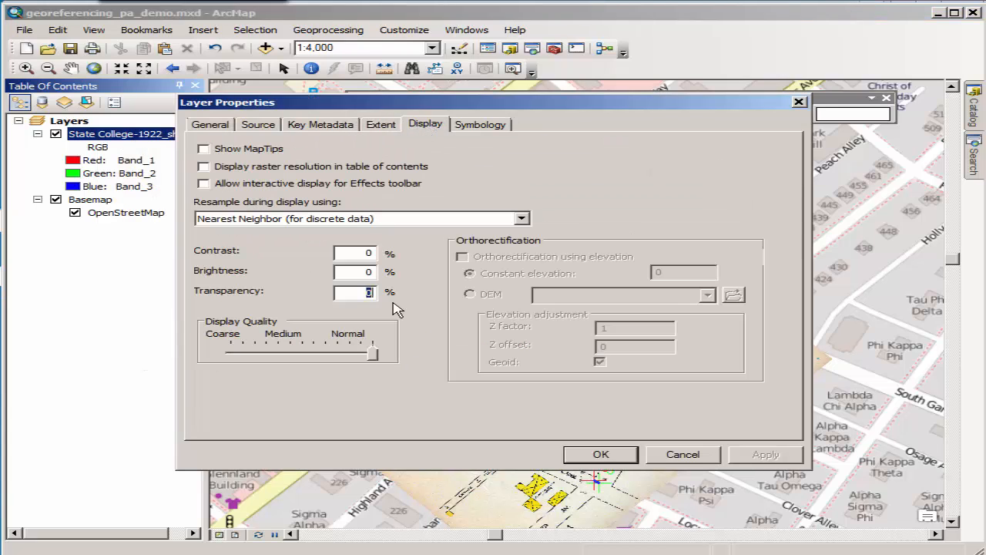
type("55")
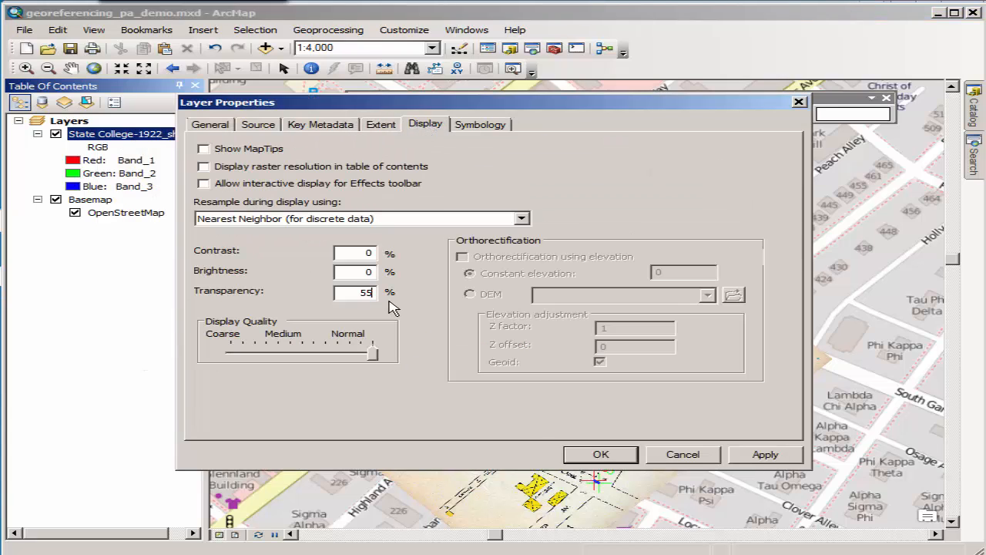
left_click(741, 456)
left_click(635, 455)
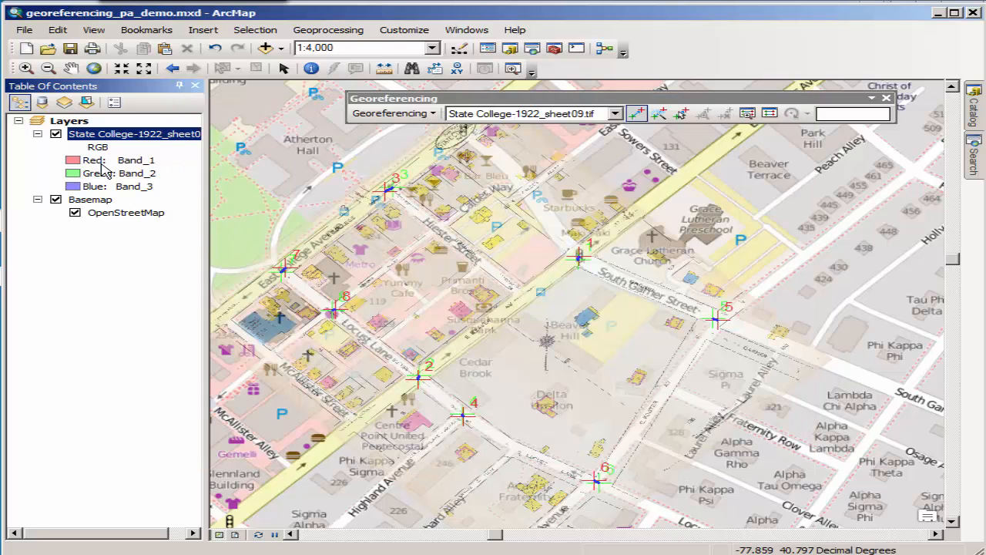
Toggle the Basemap layer's visibility off and on to compare it with the semi-transparent historical sheet
left_click(55, 198)
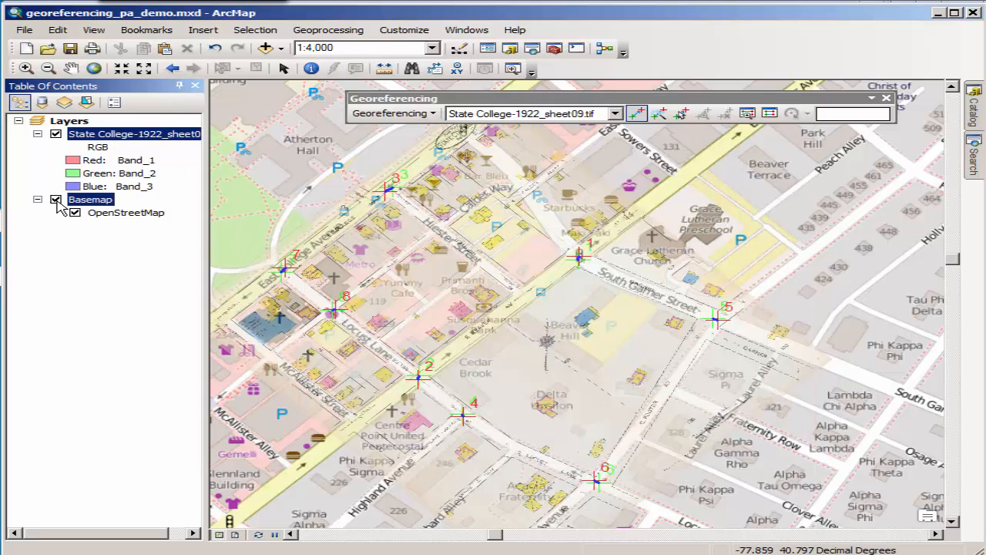
left_click(56, 198)
left_click(55, 199)
left_click(55, 199)
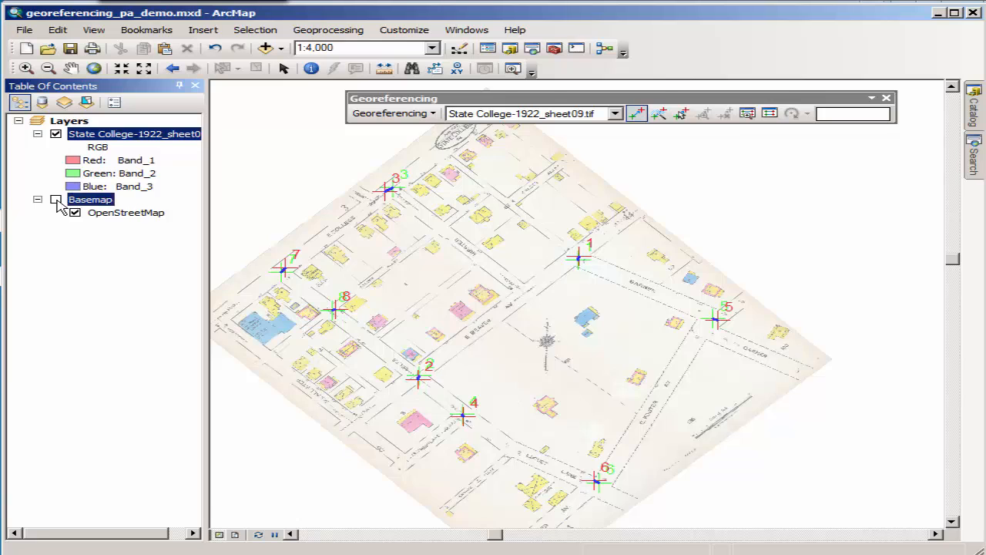
Set the State College-1922 sheet layer's display transparency to 25%
right_click(98, 137)
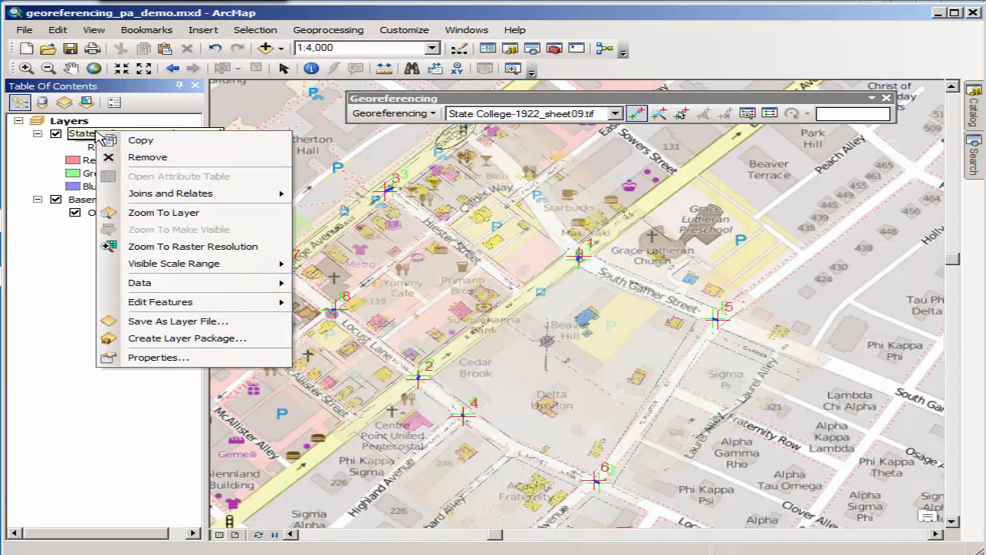
left_click(177, 354)
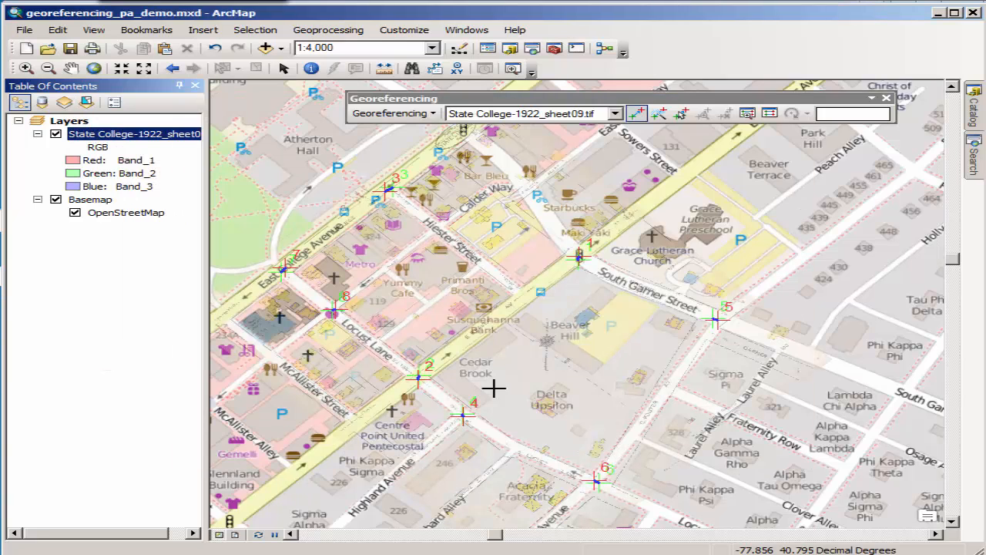
type("25")
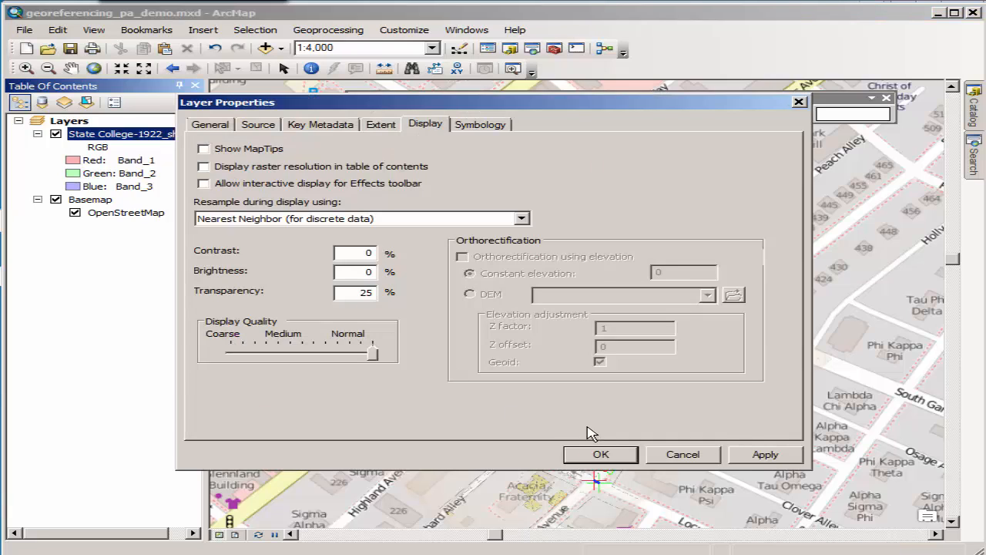
left_click(608, 454)
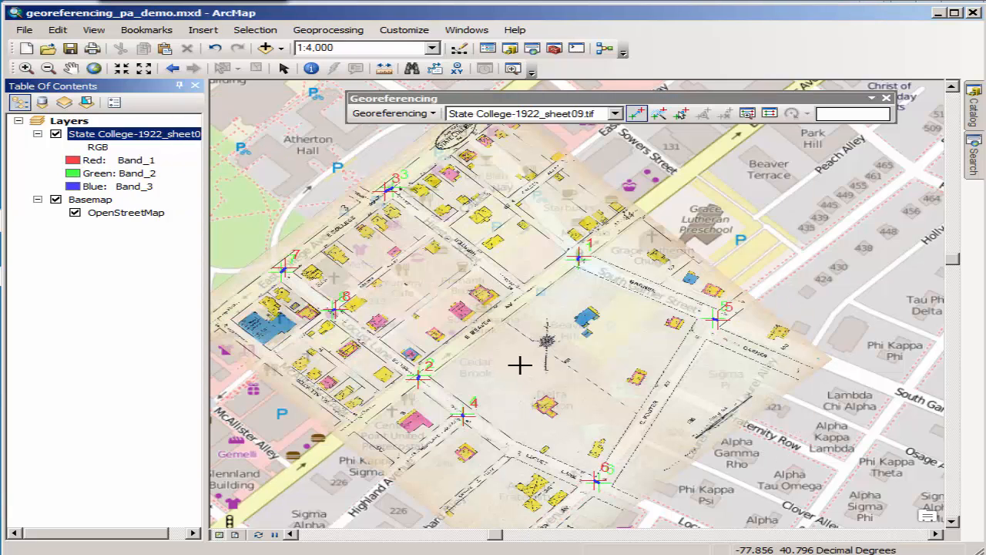
Set the State College-1922 sheet layer's display transparency to 0%
double_click(100, 135)
double_click(365, 294)
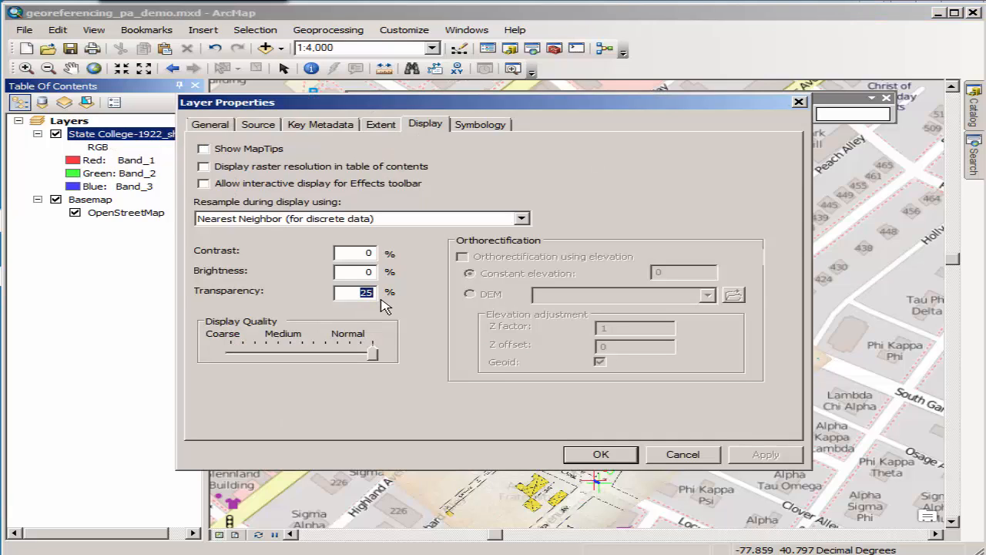
type("0")
left_click(616, 456)
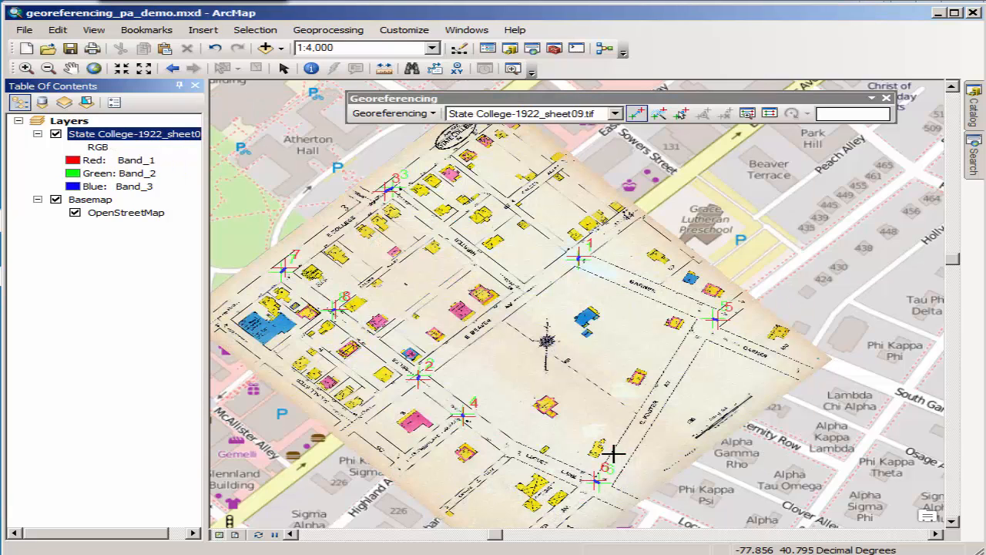
Rectify the State College-1922 sheet into a new TIFF, adding "_demo" to the name so it reads State College-1922_sheet091_demo.tif
left_click(432, 114)
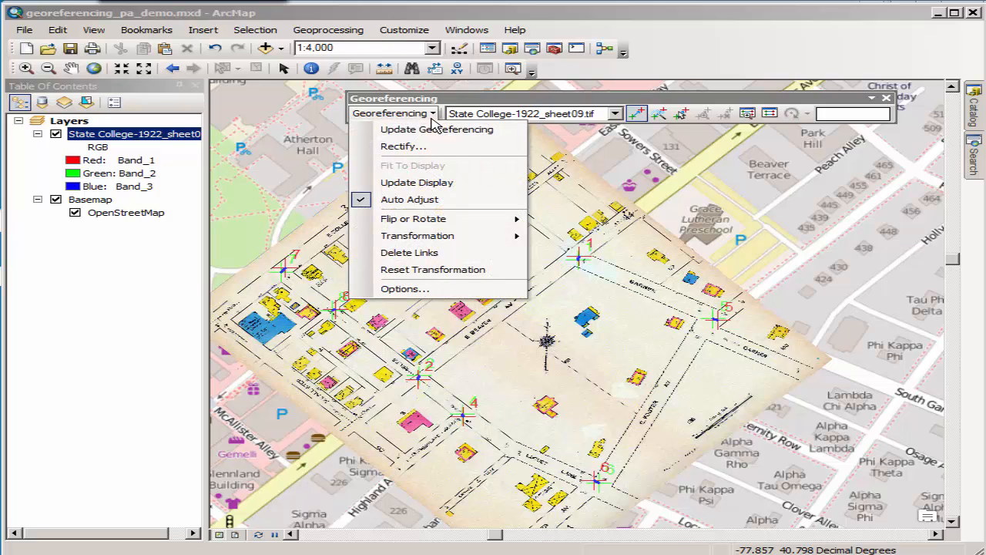
left_click(414, 147)
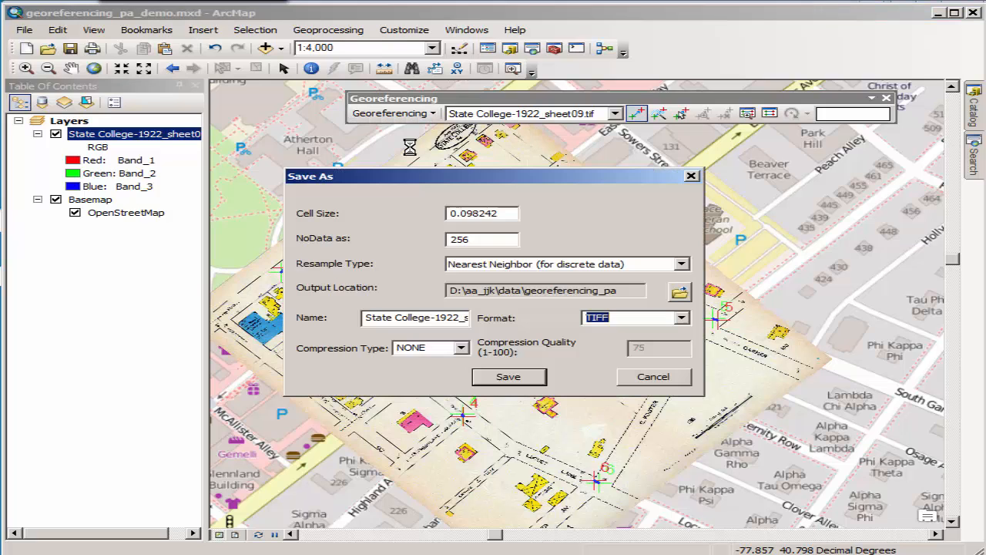
left_click(449, 321)
key("End")
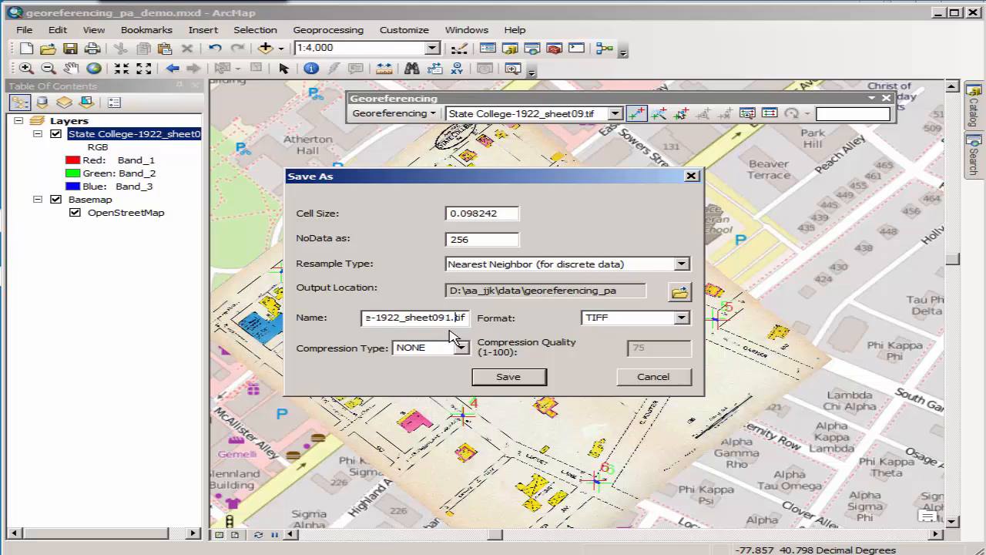
type("_demo")
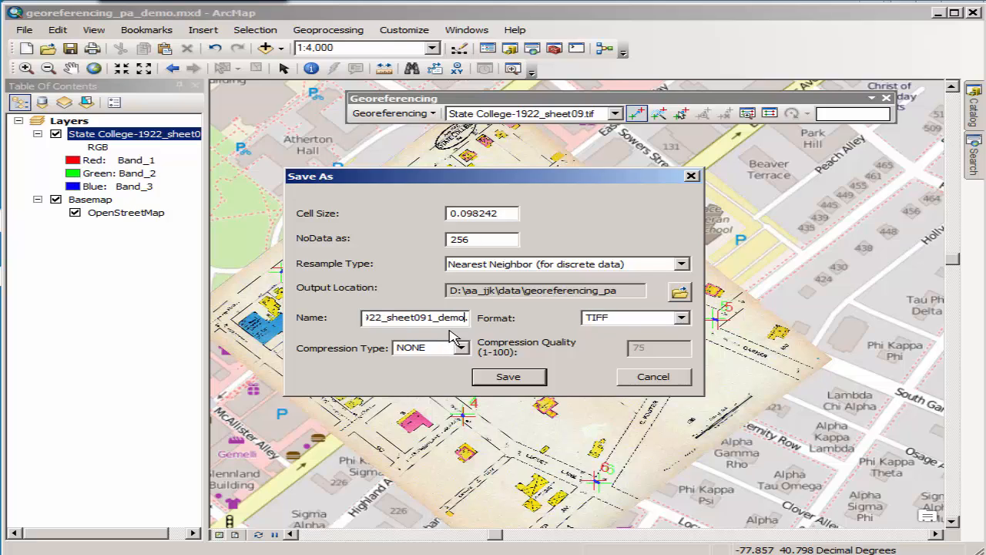
left_click(485, 377)
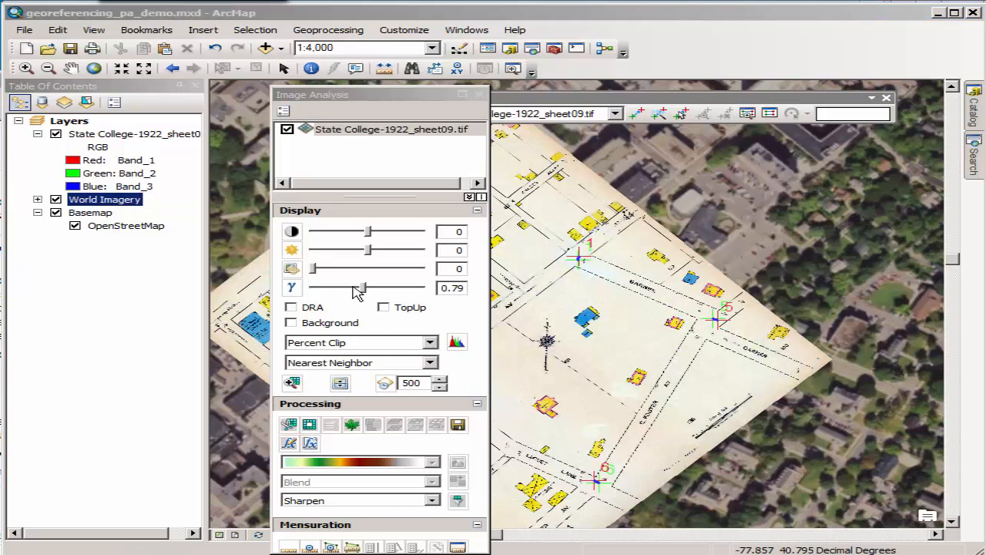
Swipe the State College-1922 sheet layer across the map to compare it with the World Imagery beneath
left_click(313, 267)
mouse_move(312, 273)
left_mouse_down()
mouse_move(426, 276)
mouse_move(312, 277)
left_mouse_up()
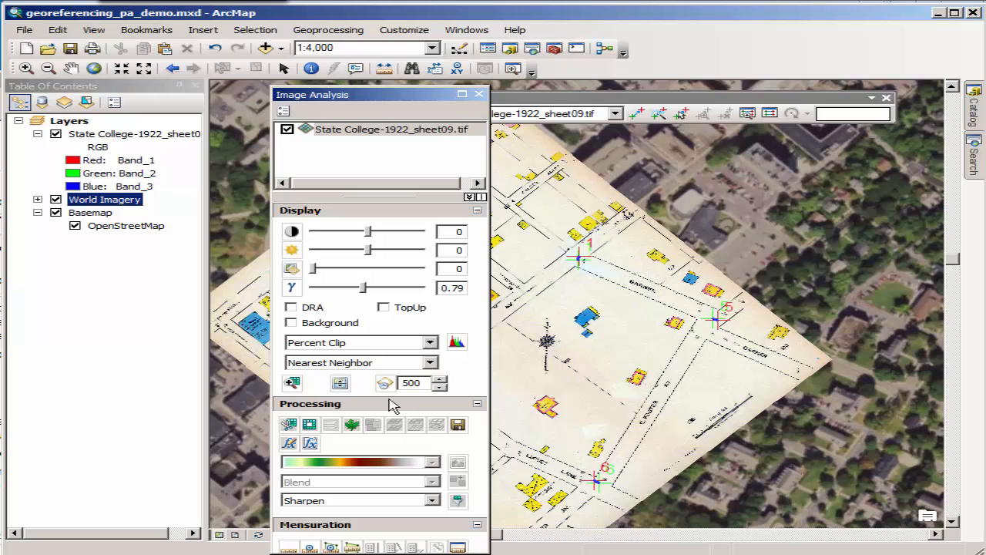
left_click(341, 383)
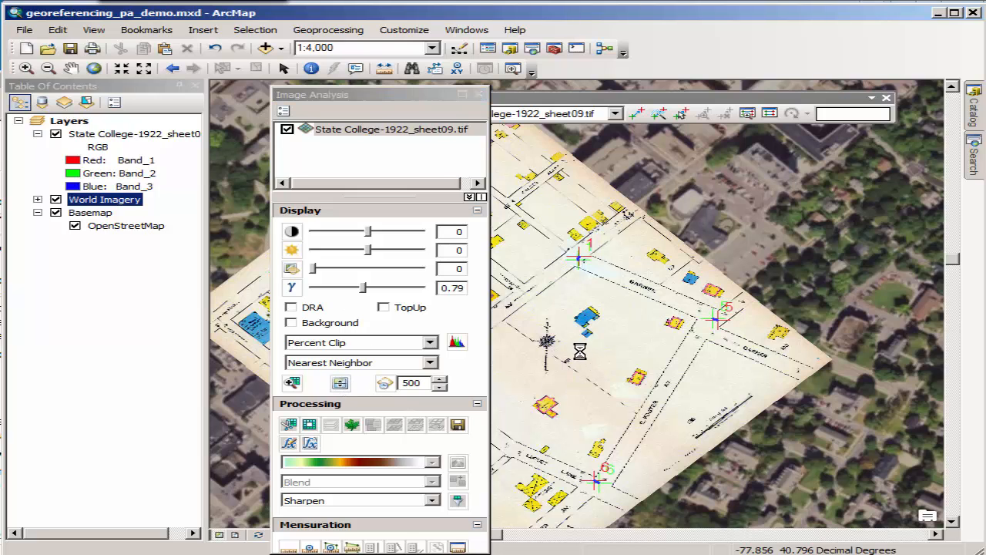
left_click_drag(580, 351, 623, 346)
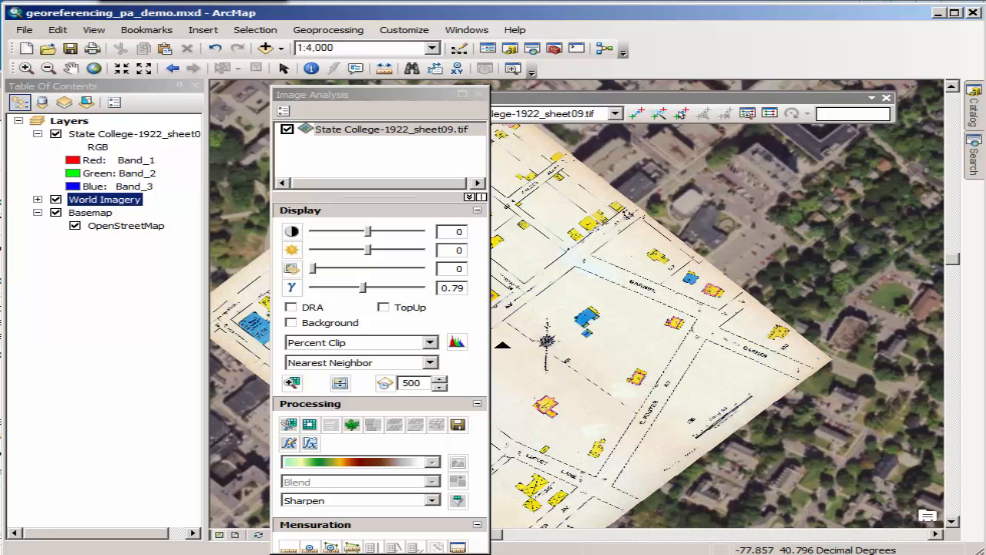
left_click_drag(778, 339, 700, 370)
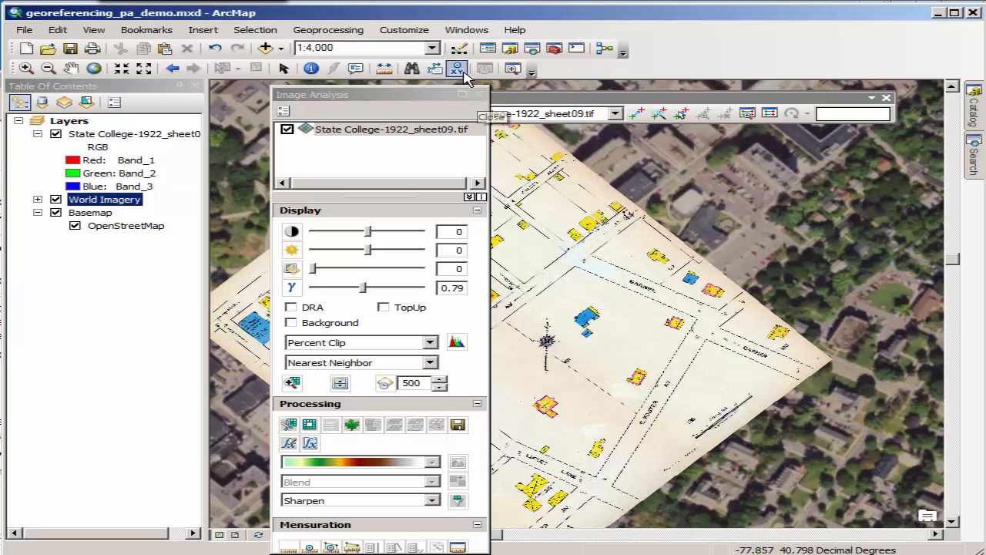
Close the Image Analysis window and save the map document
left_click(466, 29)
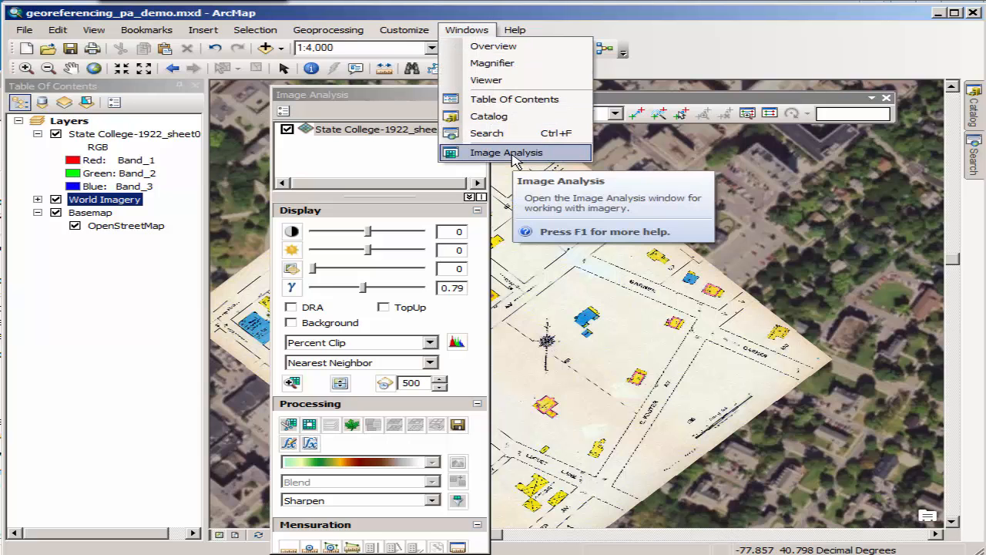
left_click(371, 105)
left_click(482, 94)
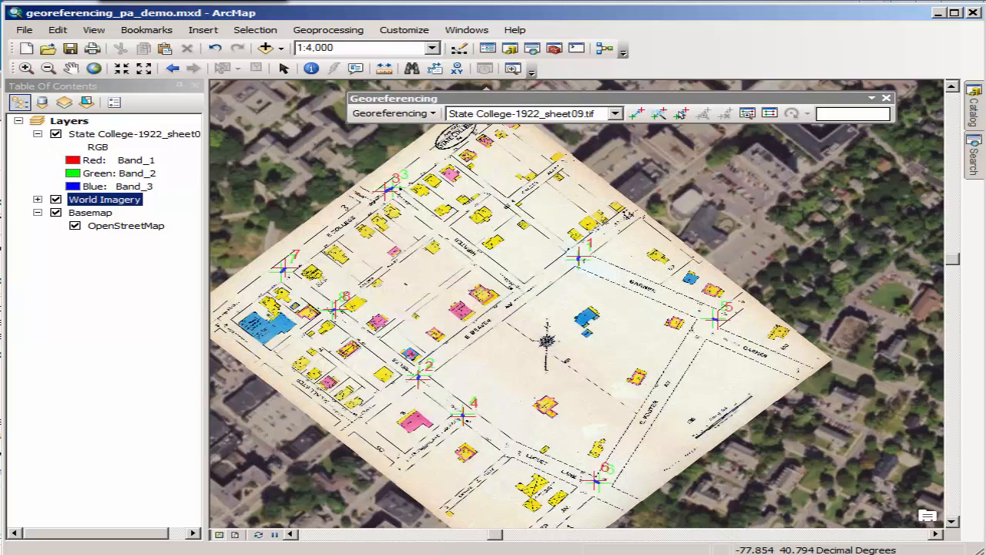
left_click(24, 29)
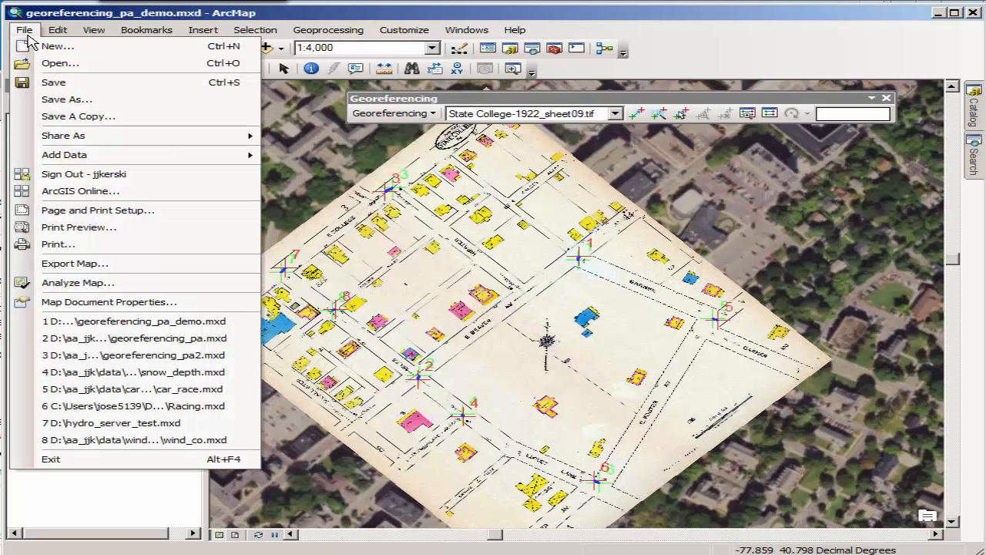
left_click(31, 82)
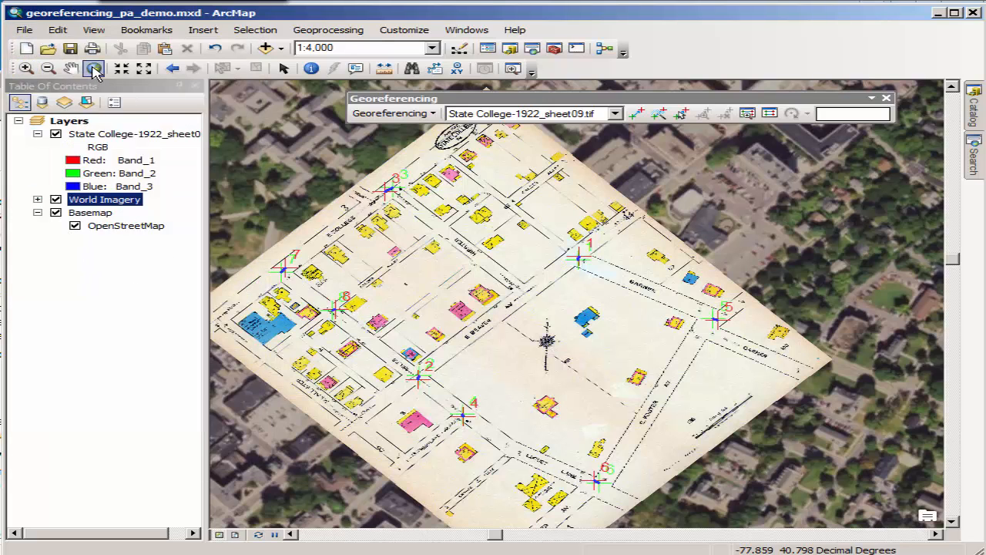
Zoom to the State College-1922 sheet layer's extent and turn off the World Imagery and Basemap layers
right_click(100, 134)
left_click(153, 218)
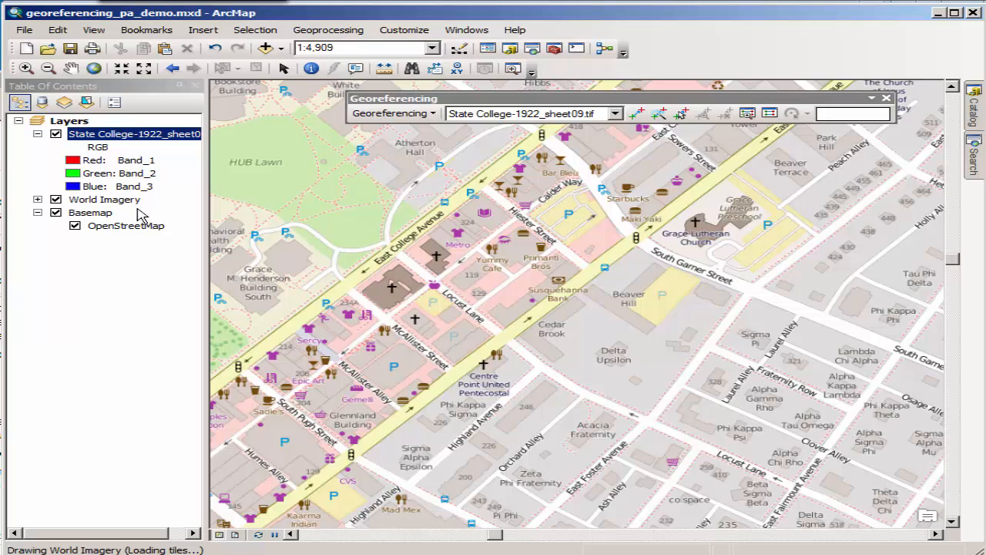
left_click(55, 198)
left_click(55, 212)
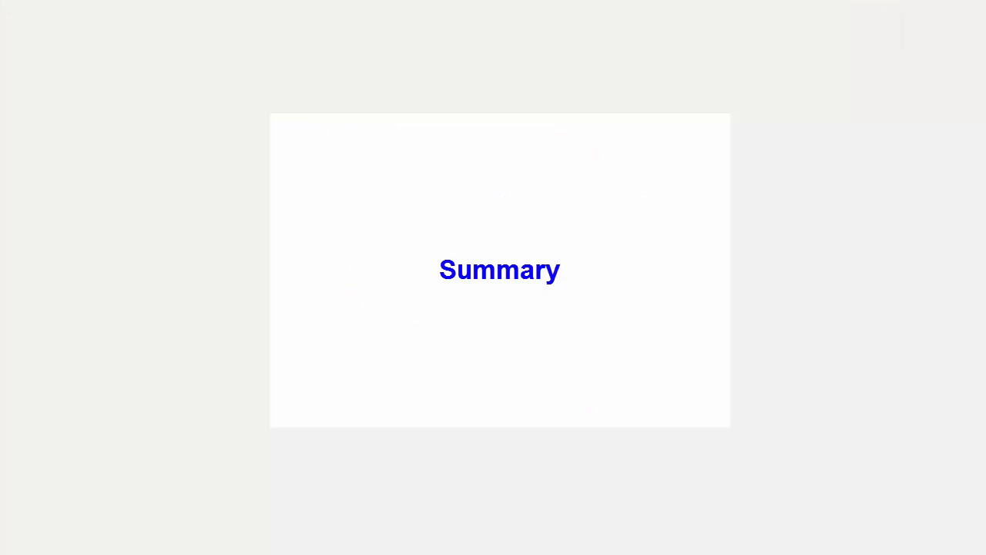